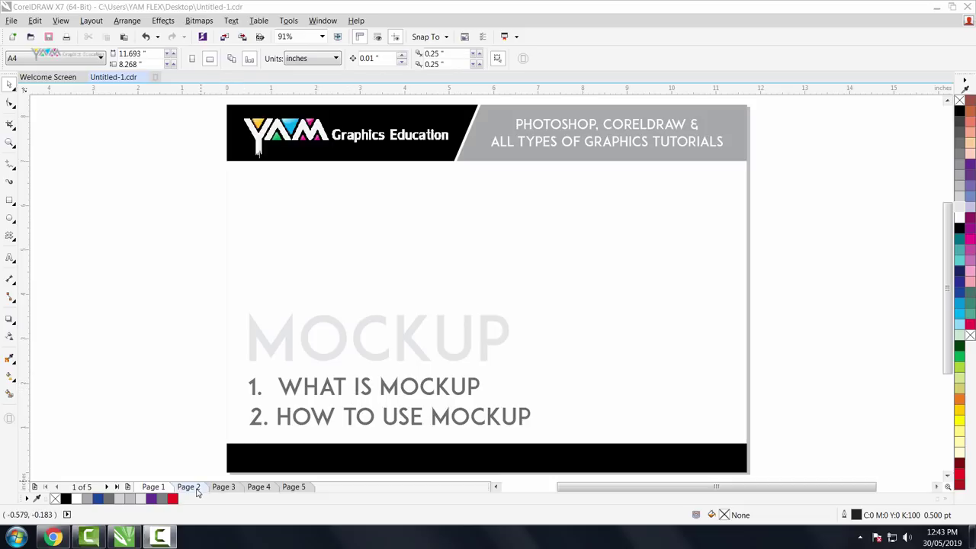
# Step: Show Page 2 and zoom in on the top, then the bottom, Hiba card
pyautogui.click(189, 486)
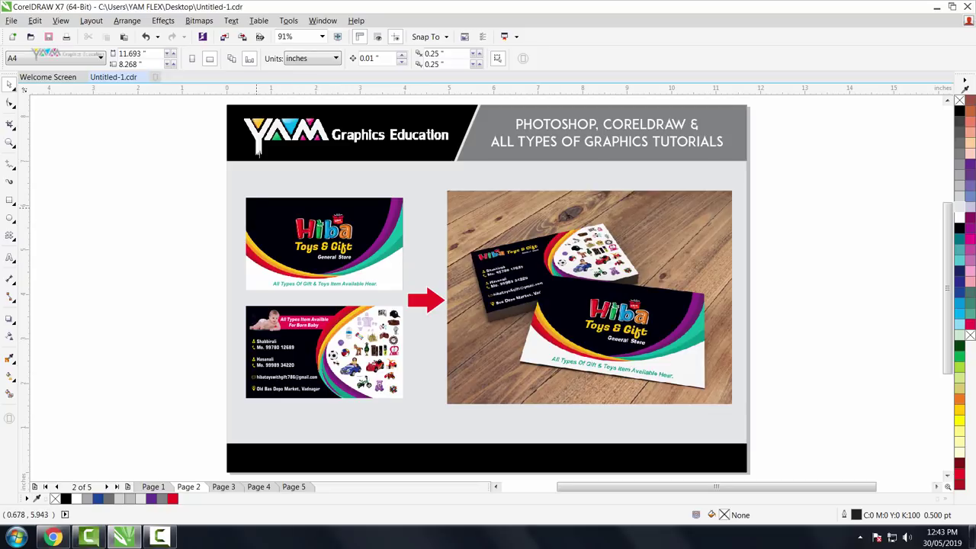
pyautogui.press('z')
pyautogui.moveTo(242, 196); pyautogui.dragTo(408, 300)
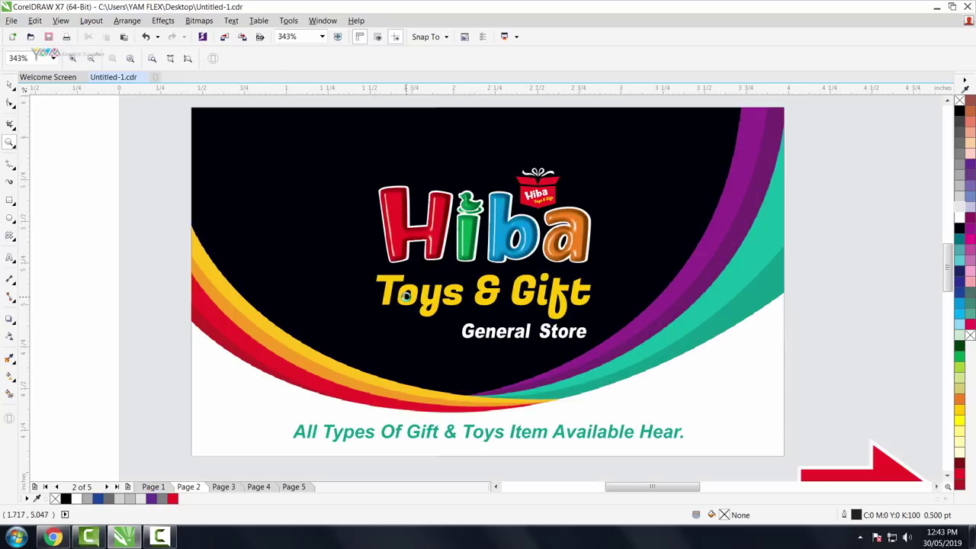
pyautogui.rightClick(325, 191)
pyautogui.moveTo(294, 260); pyautogui.dragTo(429, 345)
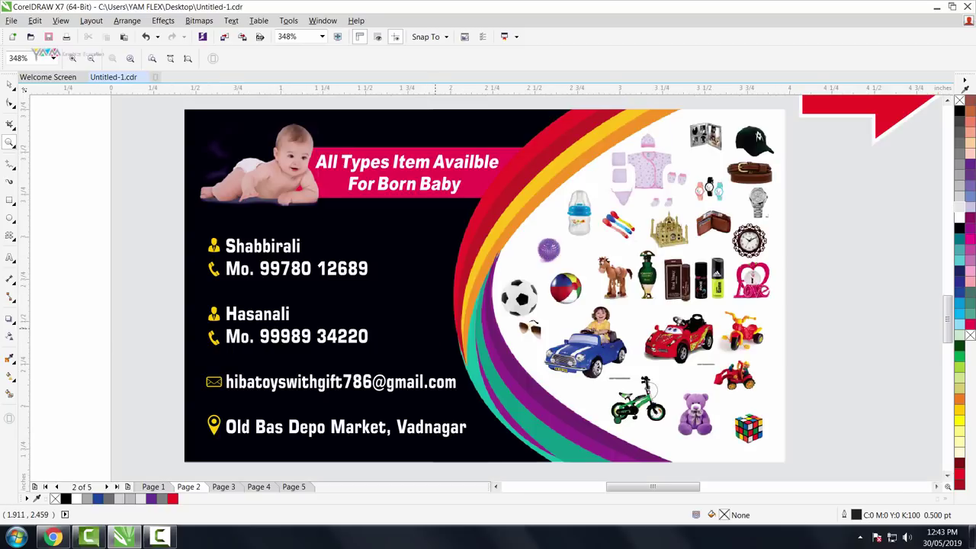
pyautogui.rightClick(436, 330)
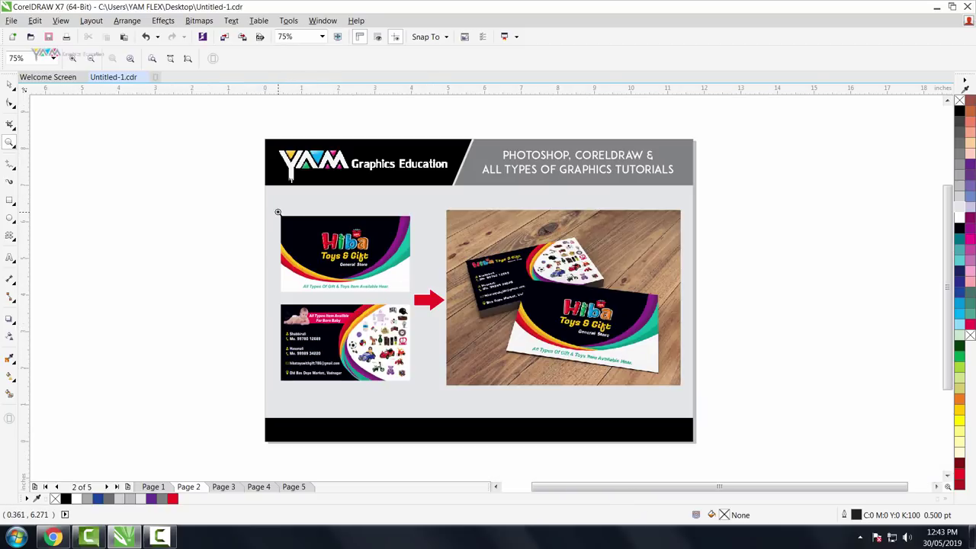
# Step: Zoom in around both business cards and their mockup photo
pyautogui.moveTo(278, 212); pyautogui.dragTo(413, 384)
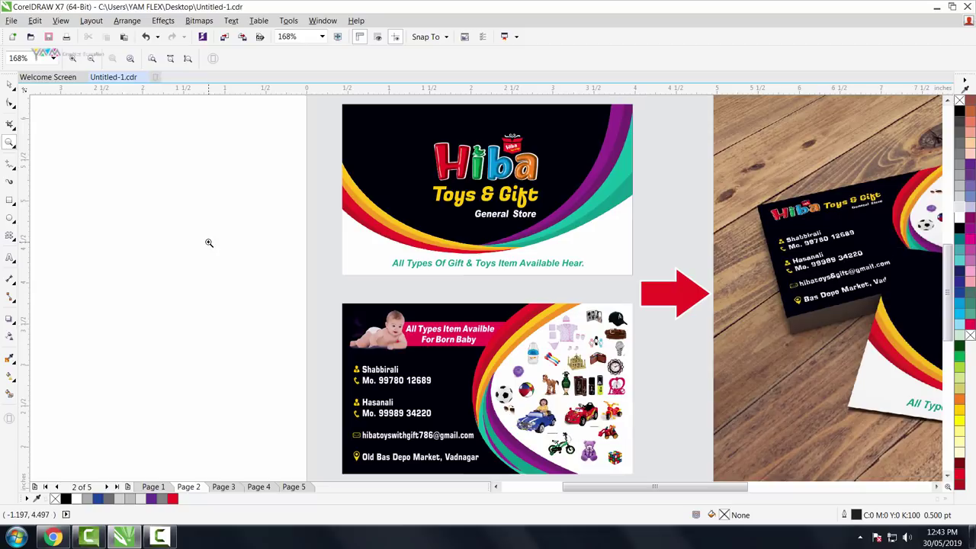
pyautogui.scroll(-3, 93, 244)
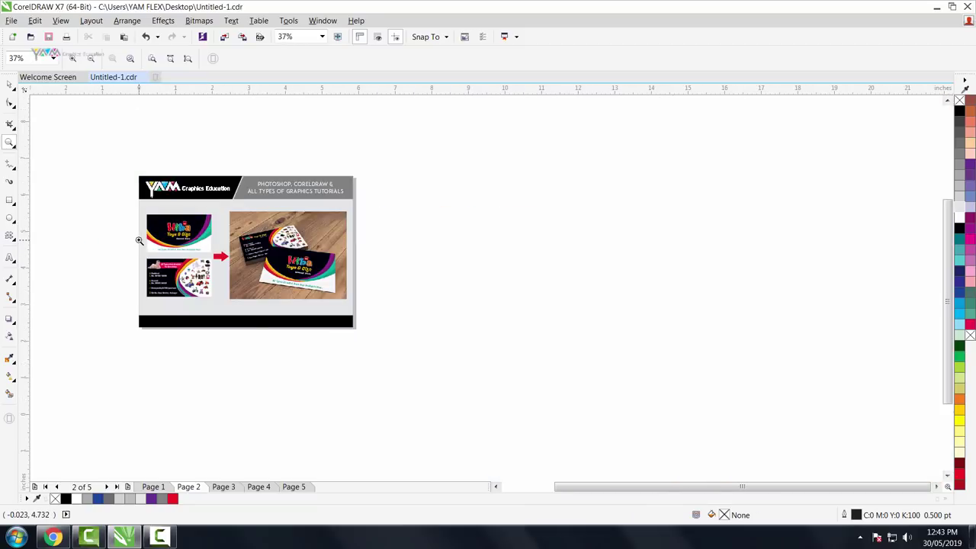
pyautogui.click(138, 241)
pyautogui.moveTo(151, 178); pyautogui.dragTo(543, 355)
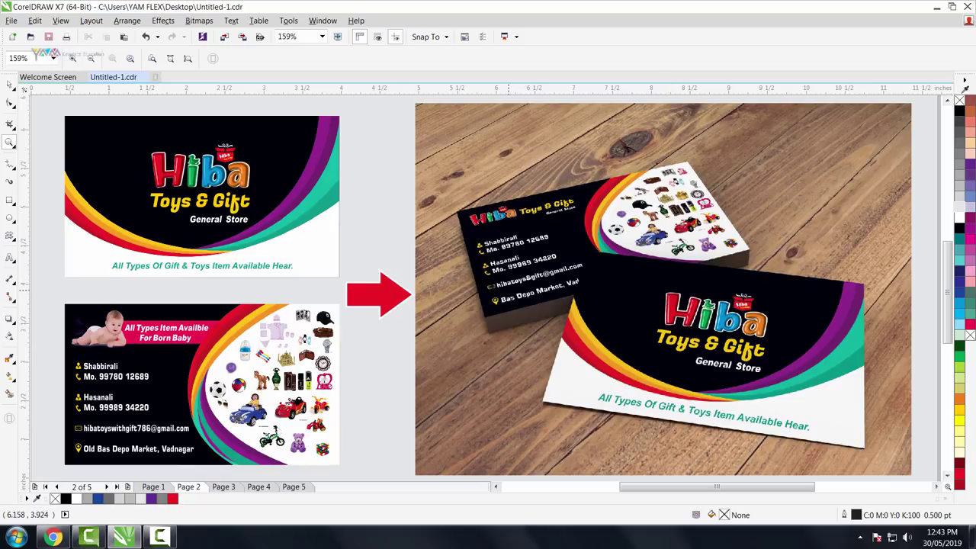
# Step: Show Page 3 and zoom in and out on the F logo wall mockup
pyautogui.click(232, 490)
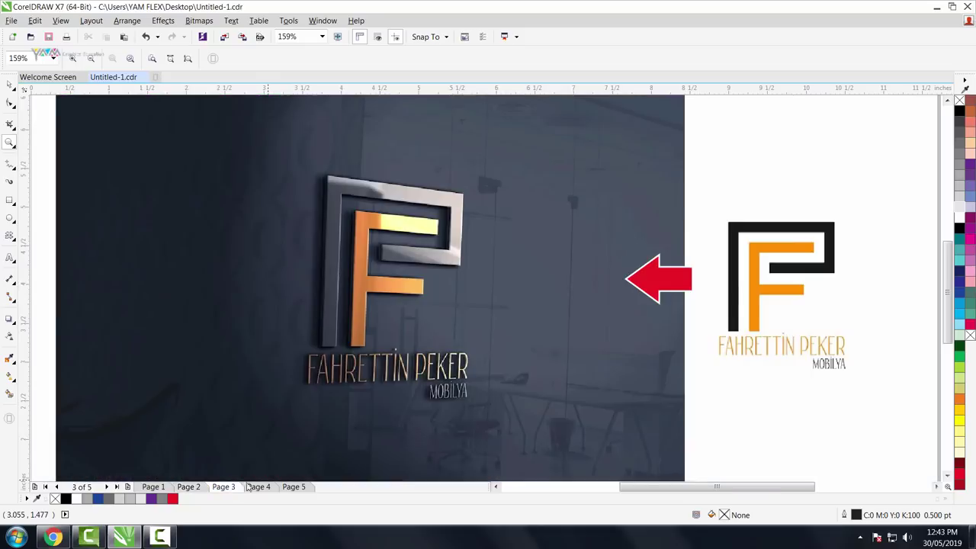
pyautogui.scroll(-2, 297, 356)
pyautogui.click(507, 335)
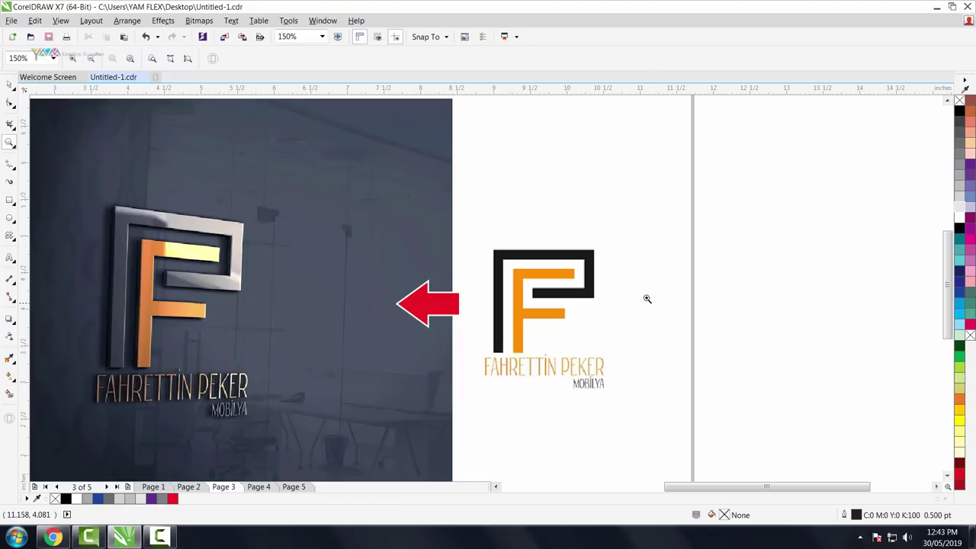
pyautogui.rightClick(612, 304)
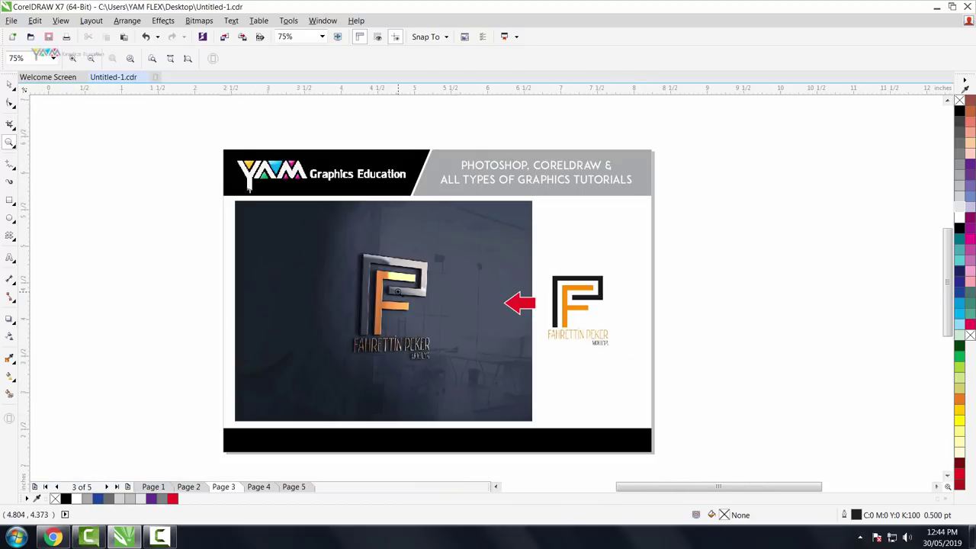
pyautogui.click(407, 290)
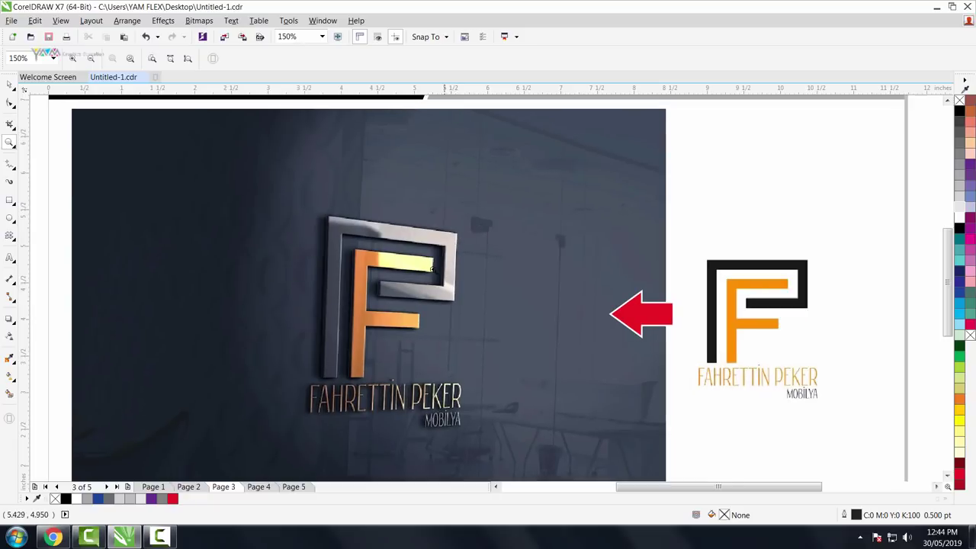
pyautogui.rightClick(441, 239)
# Step: Preview the Page 4 magazine mockup comparison full screen, then exit the preview
pyautogui.click(259, 486)
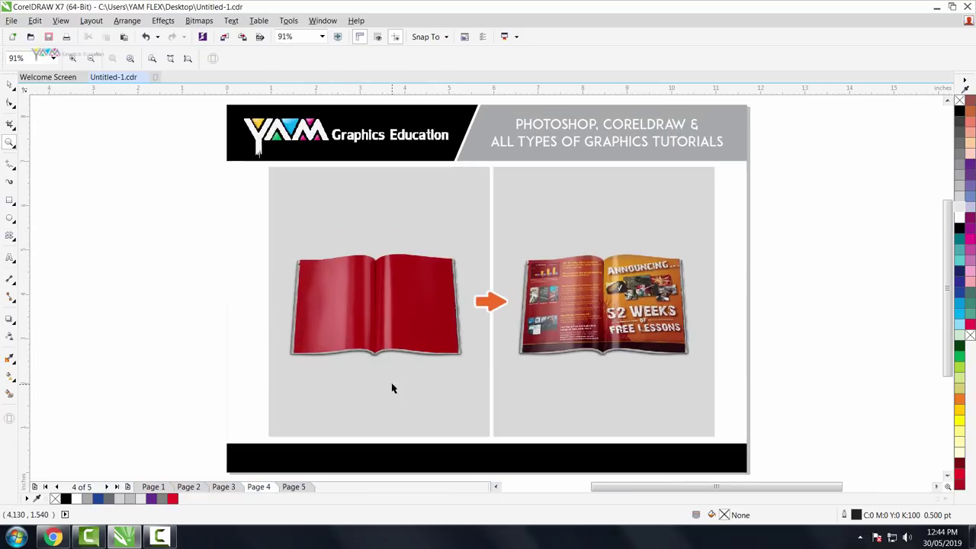
pyautogui.press('F9')
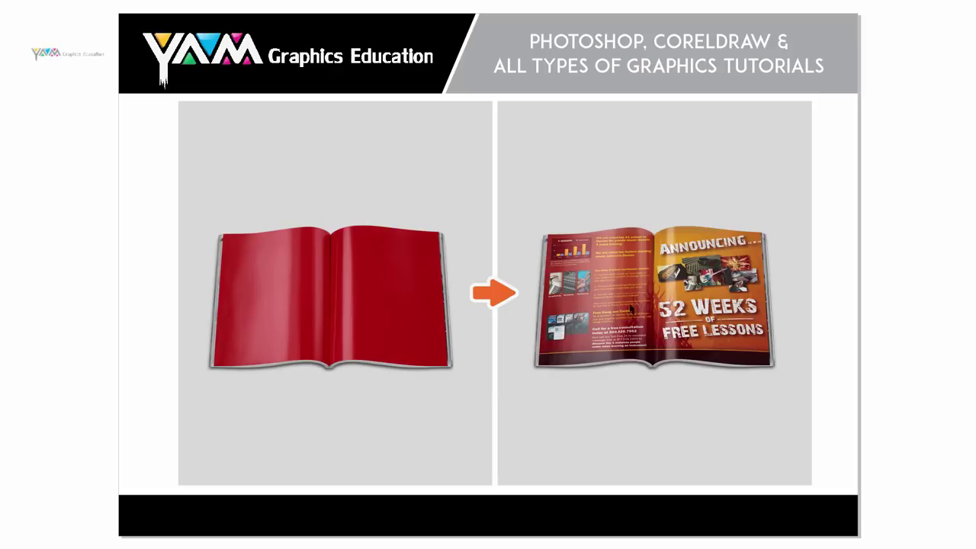
pyautogui.press('Escape')
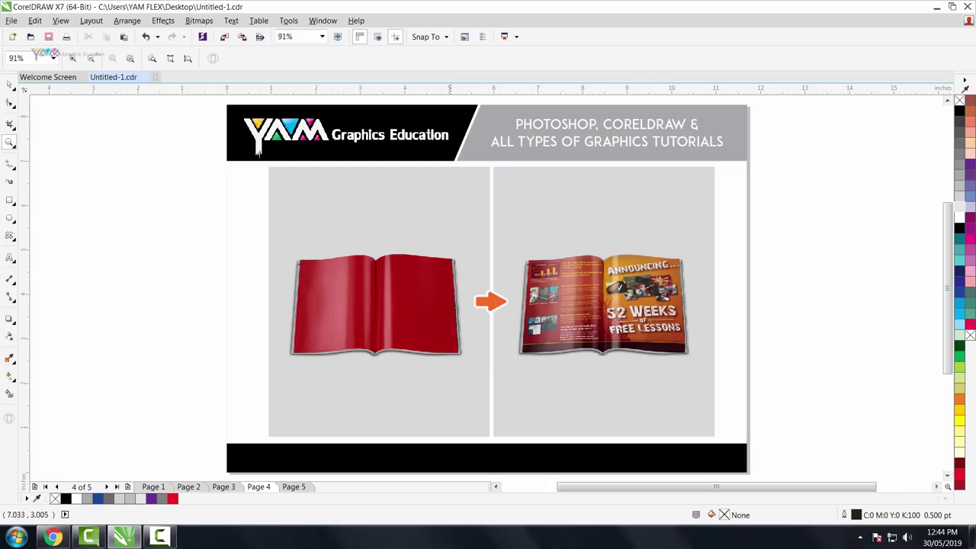
# Step: Display Page 5 with the flat ANMOL Namkeen pack design and its mockup
pyautogui.click(293, 487)
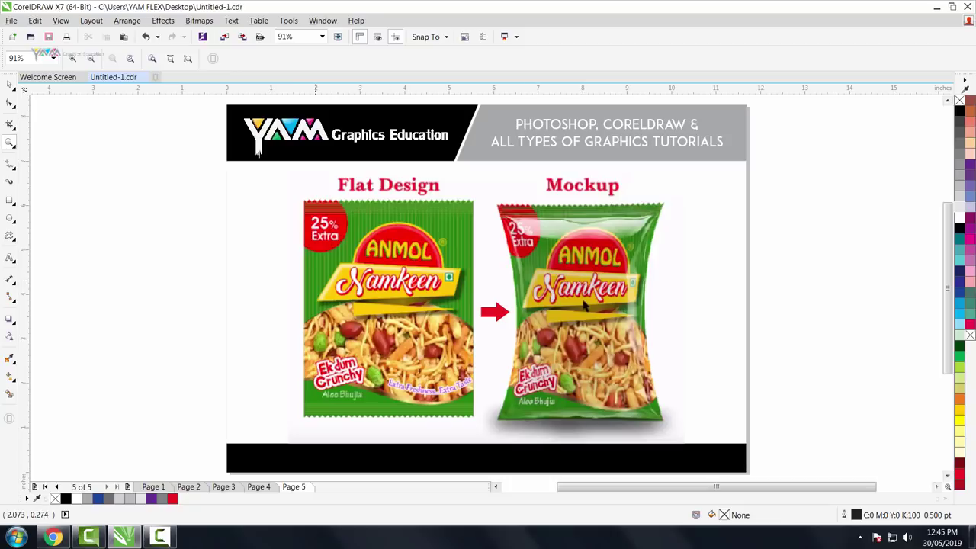
# Step: Step back through Pages 4, 3 and 2 to the MOCKUP title page, then minimize CorelDRAW
pyautogui.click(258, 486)
pyautogui.click(224, 487)
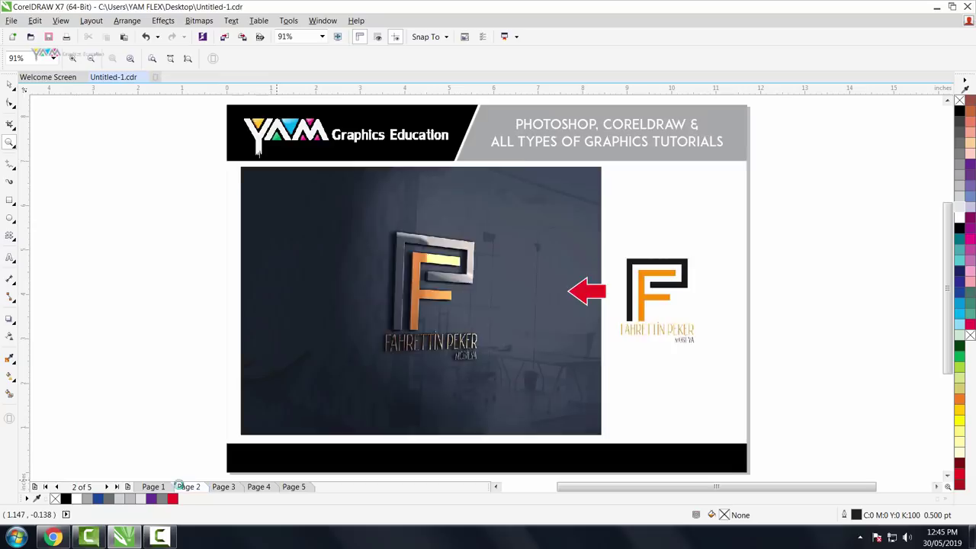
pyautogui.click(188, 486)
pyautogui.click(153, 486)
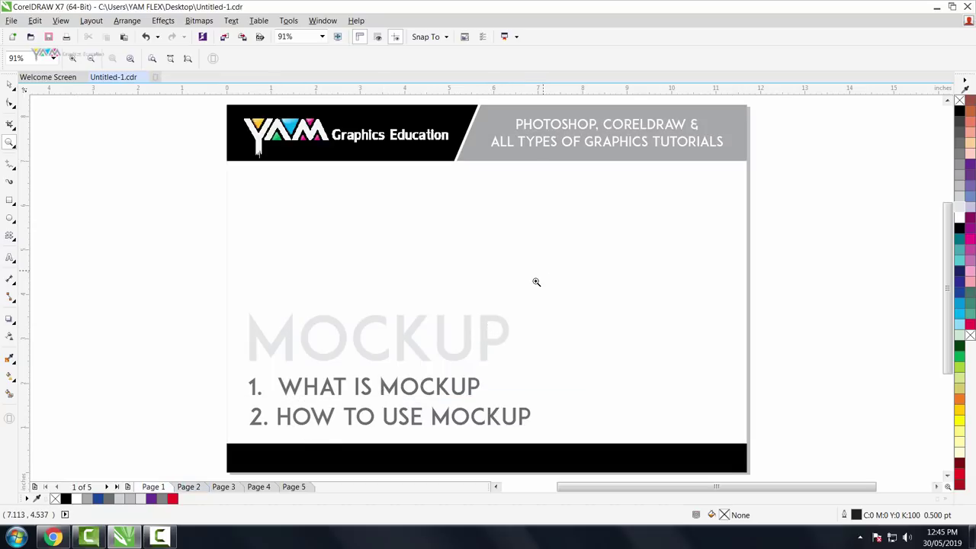
pyautogui.click(936, 6)
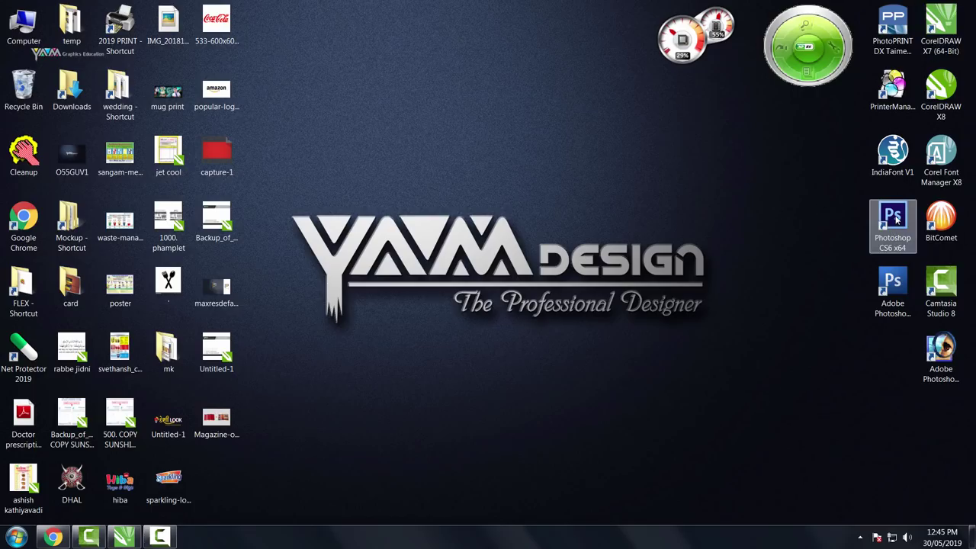
# Step: Launch Photoshop CS6, then preview mockup 1 in the mk folder and drag it into Photoshop
pyautogui.doubleClick(895, 218)
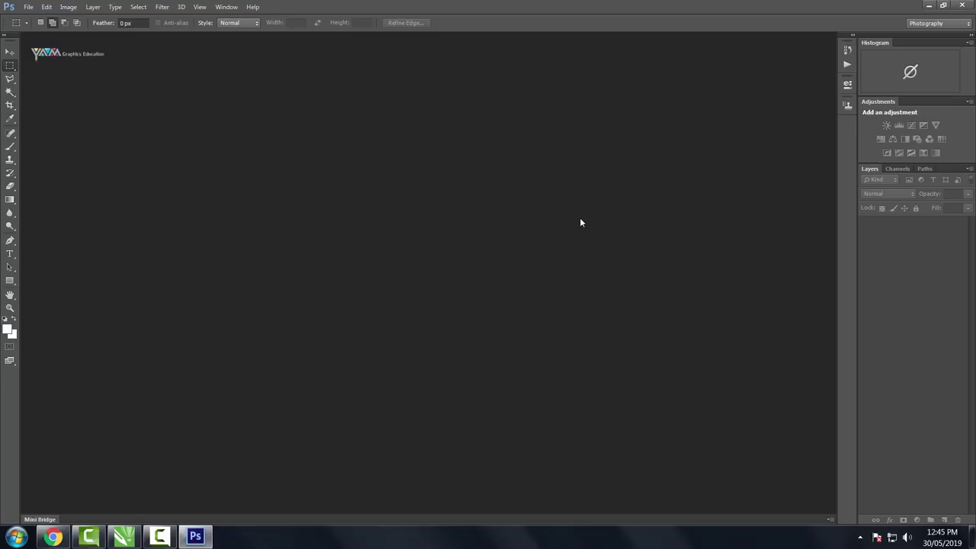
pyautogui.click(929, 6)
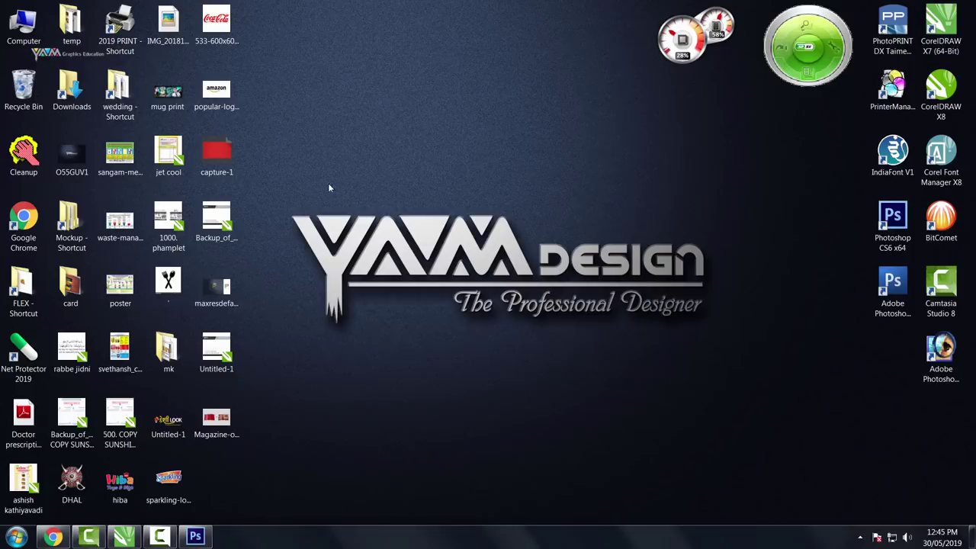
pyautogui.click(167, 354)
pyautogui.doubleClick(167, 355)
pyautogui.doubleClick(153, 107)
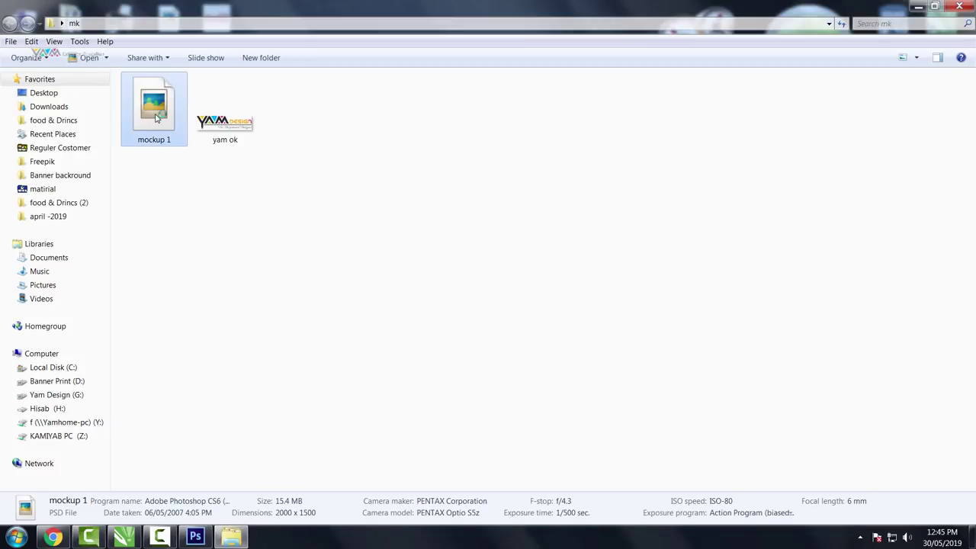
pyautogui.press('Escape')
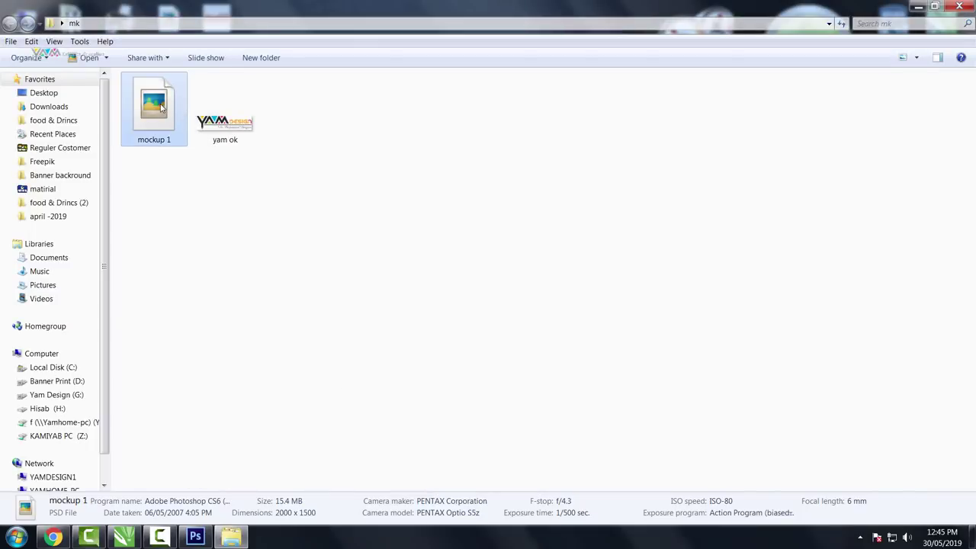
pyautogui.moveTo(164, 109)
pyautogui.mouseDown()
pyautogui.moveTo(190, 411)
pyautogui.moveTo(363, 320)
pyautogui.mouseUp()
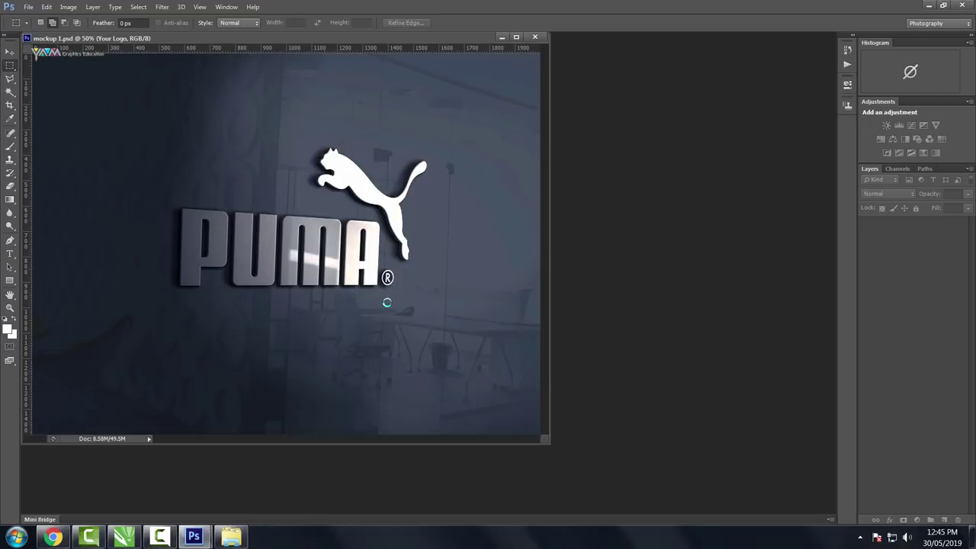
# Step: Move the mockup 1 window and enlarge it so the whole PUMA wall fits
pyautogui.moveTo(383, 40); pyautogui.dragTo(473, 57)
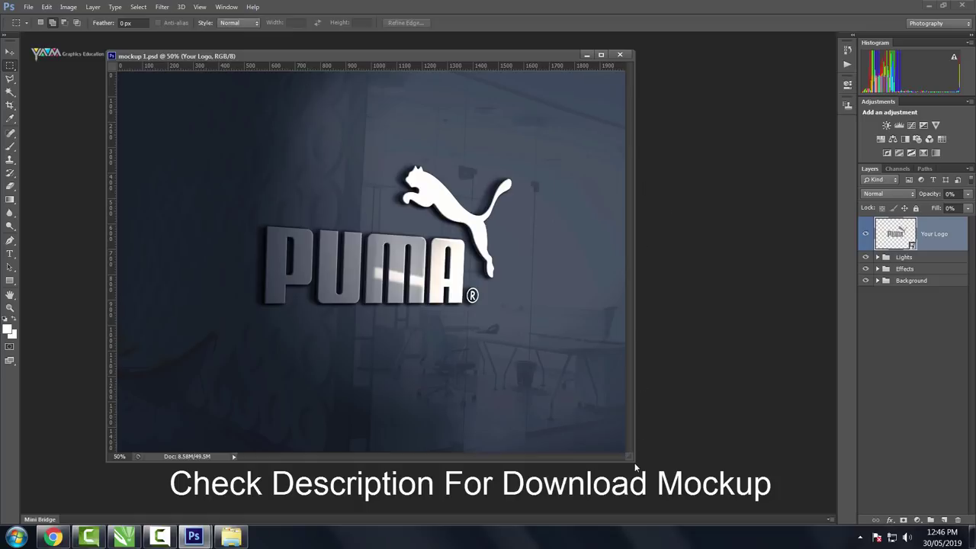
pyautogui.moveTo(632, 460); pyautogui.dragTo(686, 487)
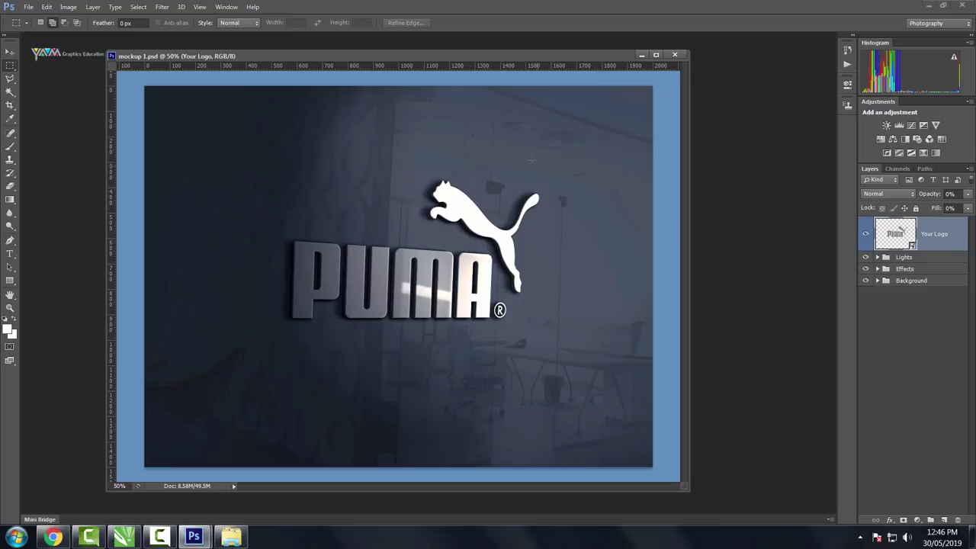
pyautogui.moveTo(495, 57); pyautogui.dragTo(475, 49)
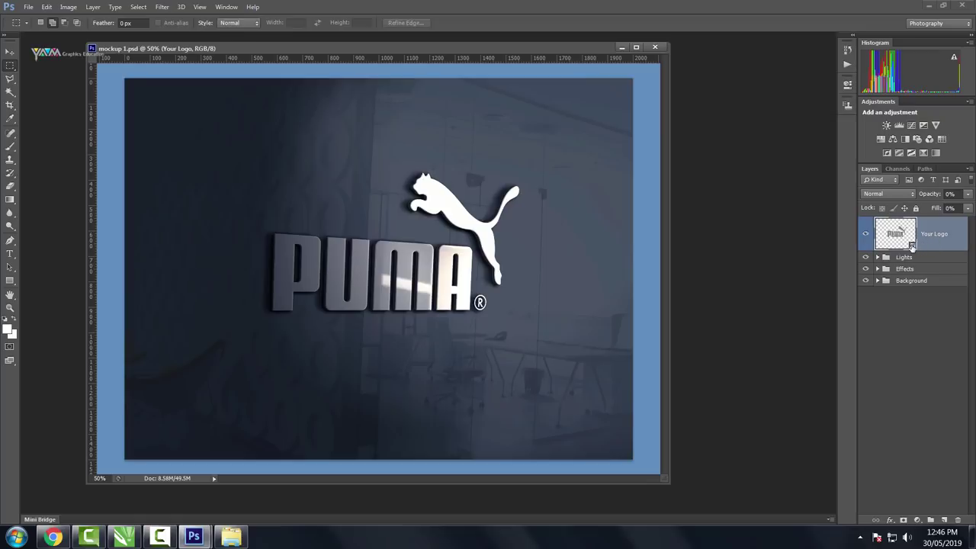
# Step: Open the Your Logo smart object as Your Logo1.psb and position its window
pyautogui.doubleClick(911, 244)
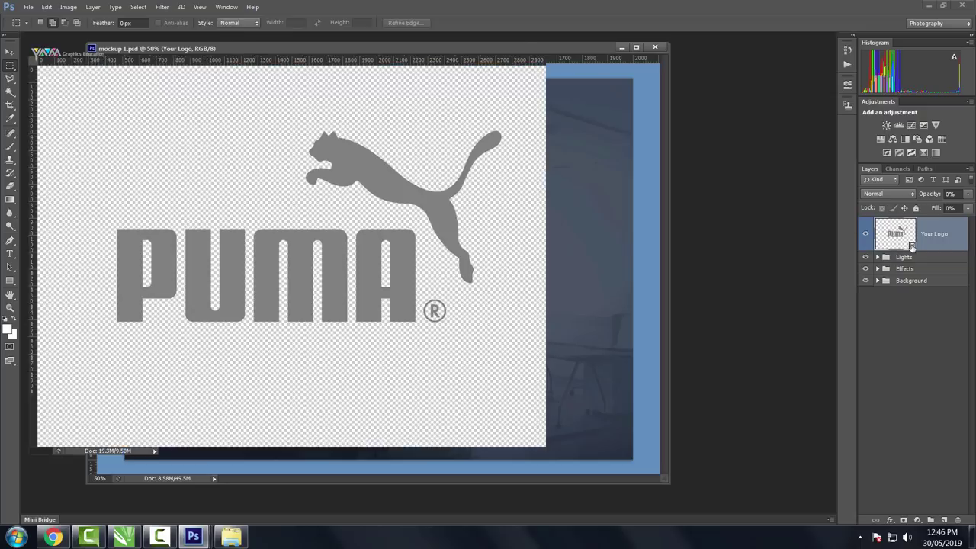
pyautogui.moveTo(458, 51); pyautogui.dragTo(739, 135)
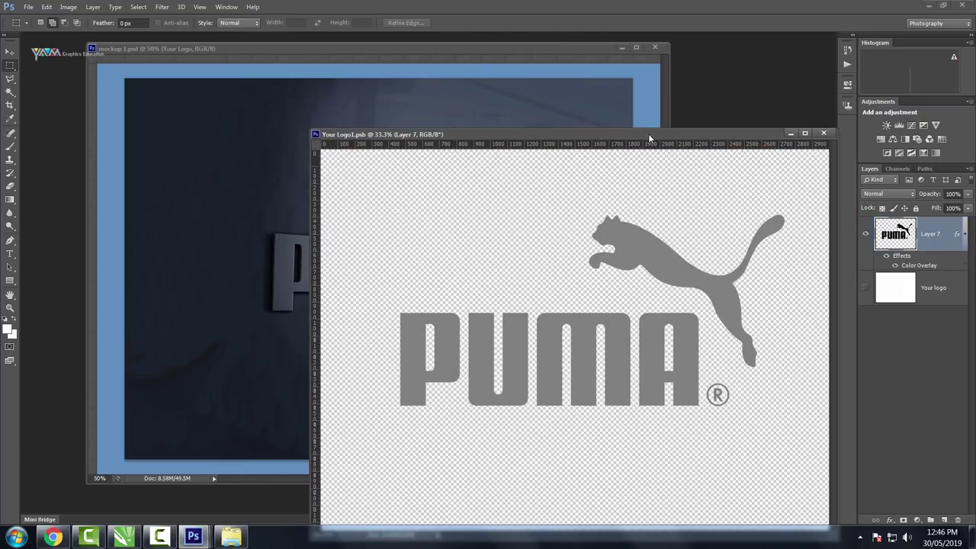
pyautogui.moveTo(648, 133); pyautogui.dragTo(710, 120)
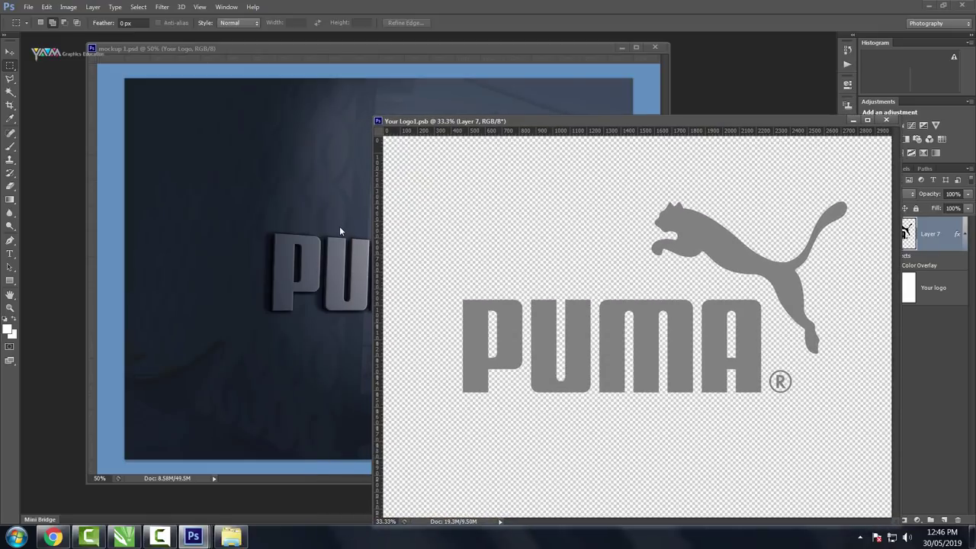
pyautogui.moveTo(517, 120); pyautogui.dragTo(287, 75)
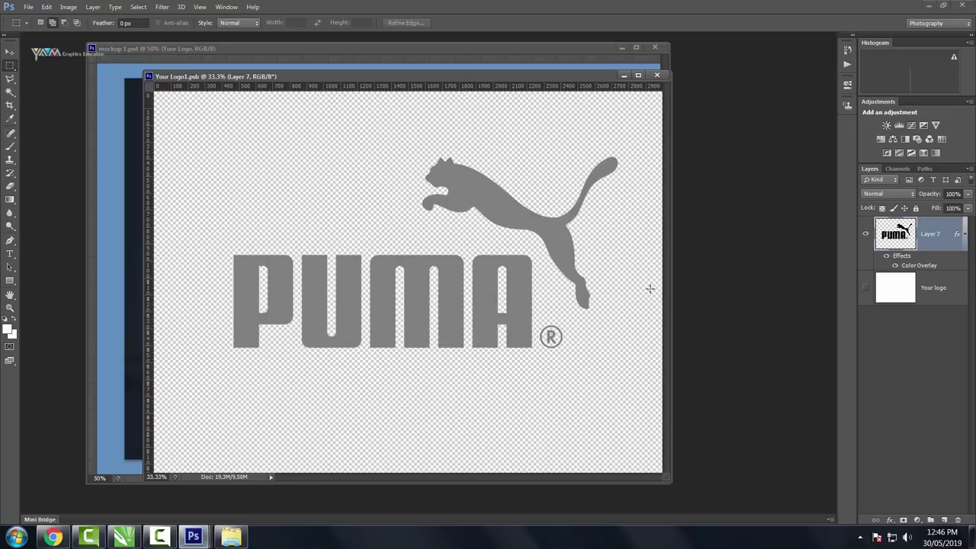
pyautogui.click(27, 7)
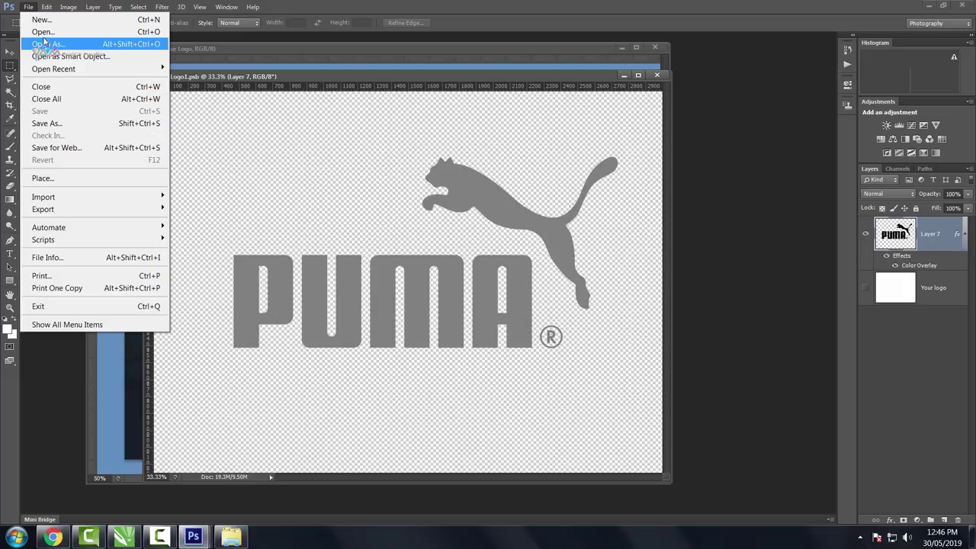
# Step: Preview yam ok.png in the Open dialog, then open it as a new document
pyautogui.click(43, 32)
pyautogui.click(198, 111)
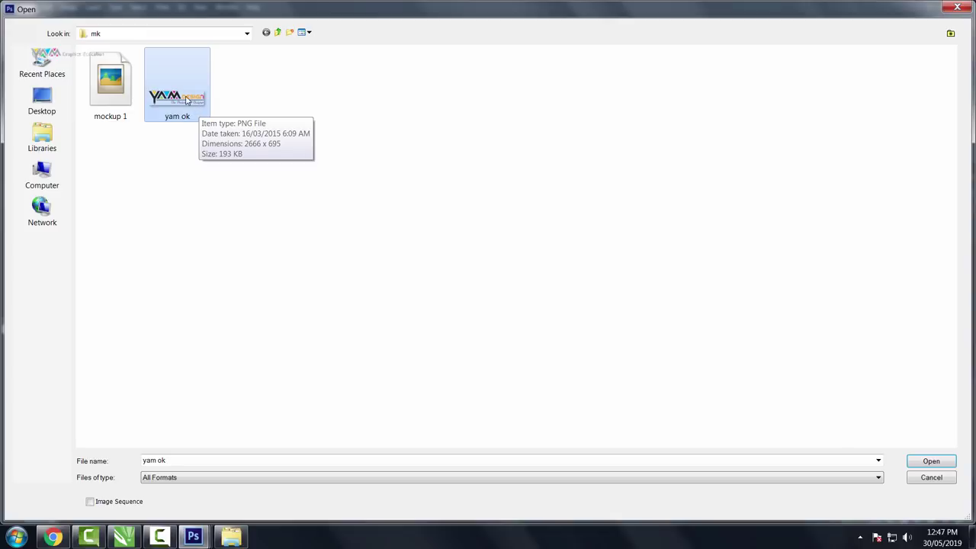
pyautogui.rightClick(186, 100)
pyautogui.click(219, 122)
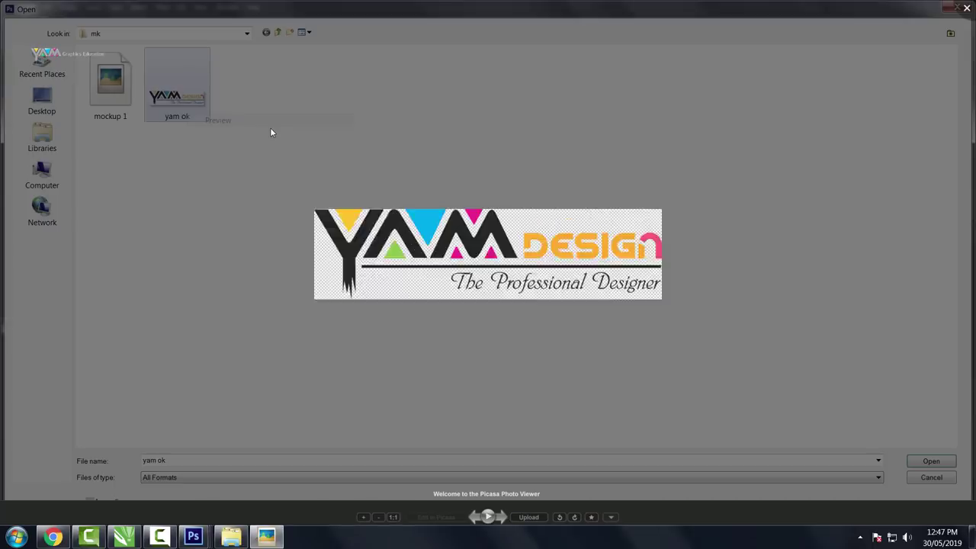
pyautogui.click(967, 9)
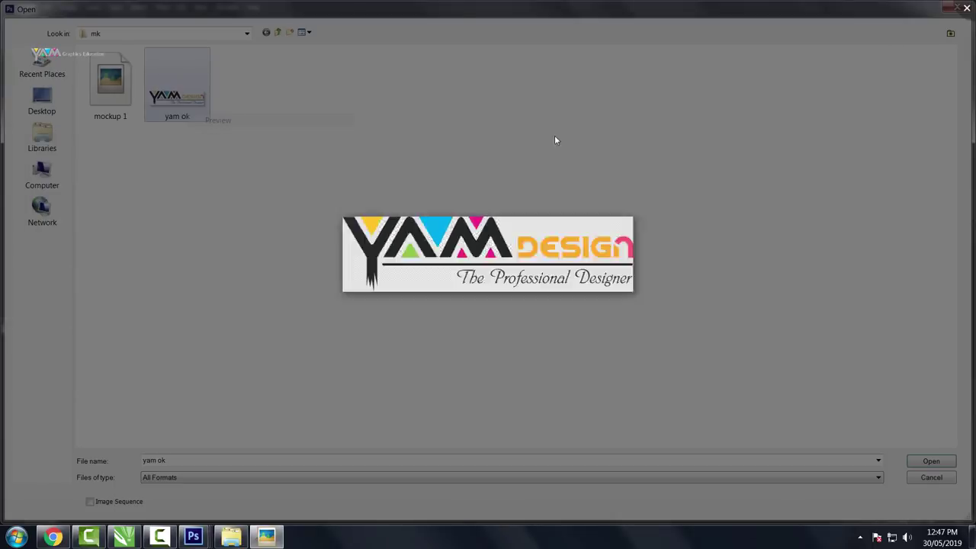
pyautogui.click(930, 462)
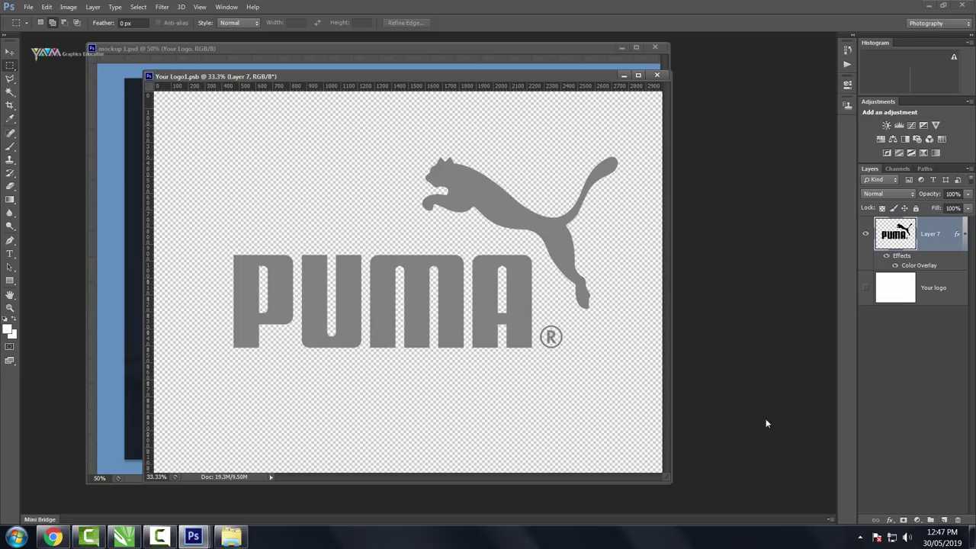
# Step: Drag the YAM DESIGN logo with the Move tool onto the PUMA logo in Your Logo1.psb
pyautogui.click(10, 51)
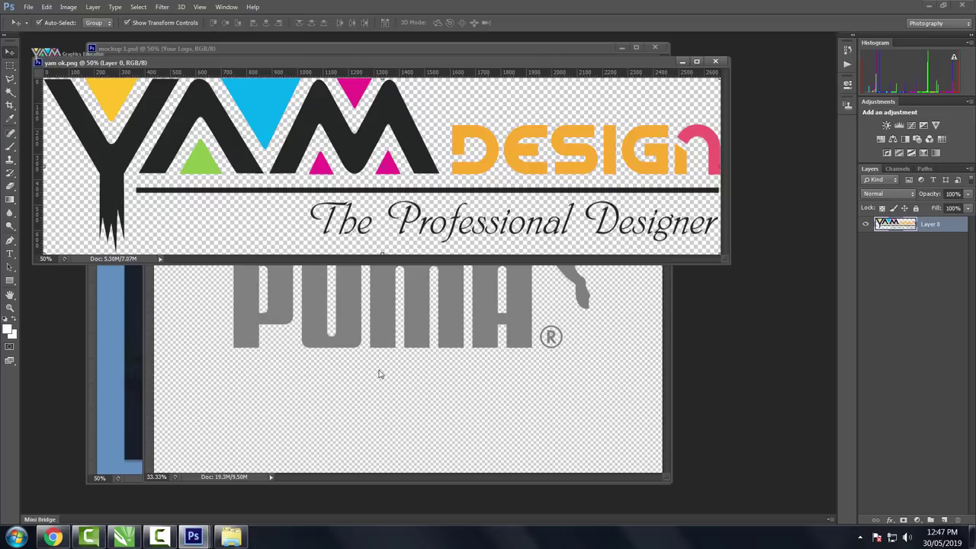
pyautogui.moveTo(427, 61); pyautogui.dragTo(823, 298)
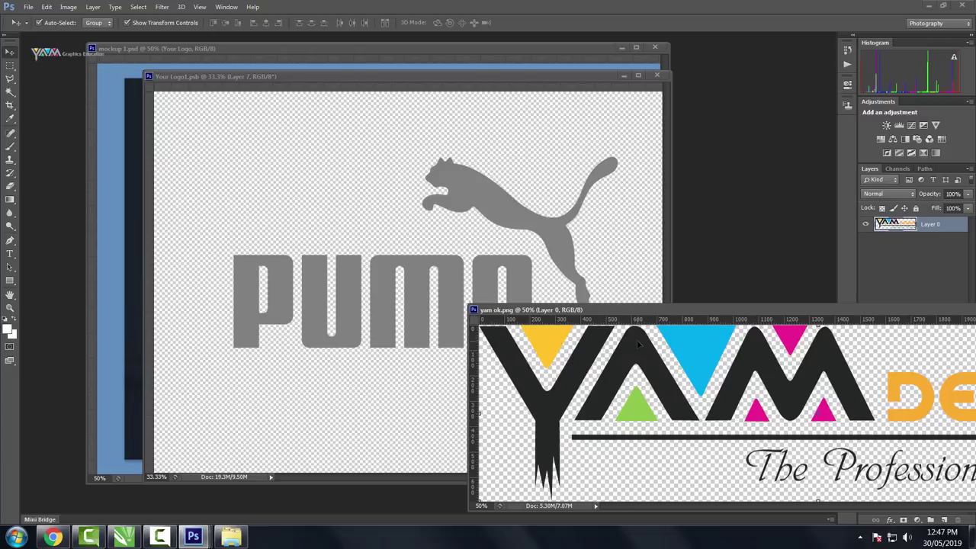
pyautogui.moveTo(639, 344); pyautogui.dragTo(396, 262)
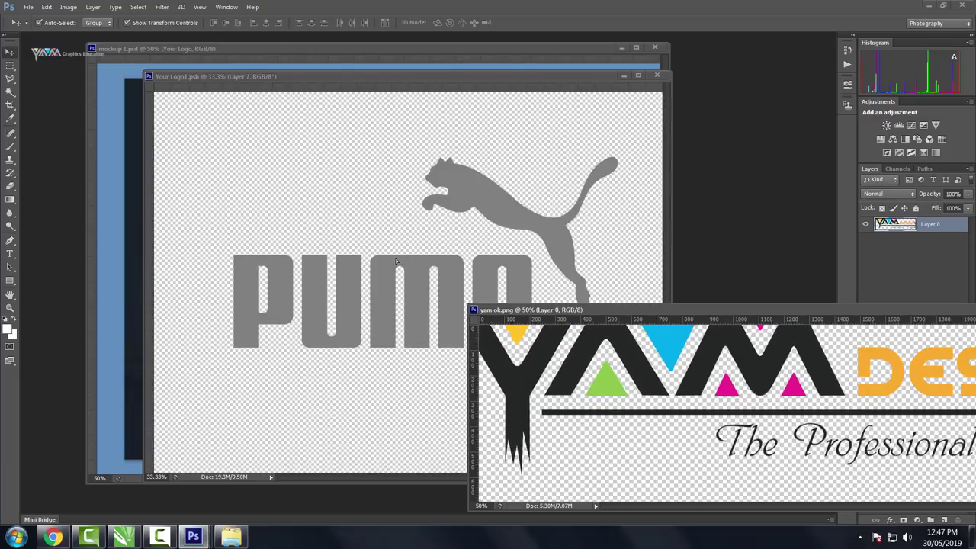
pyautogui.moveTo(396, 261); pyautogui.dragTo(307, 283)
# Step: Scale the YAM logo to about 96% and delete the grey PUMA logo layer
pyautogui.hotkey('ctrl', 't')
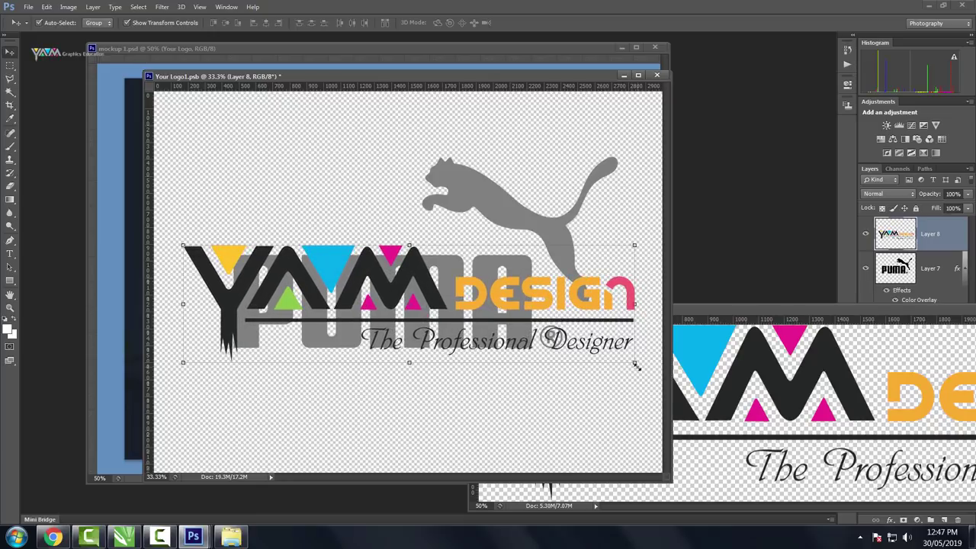
pyautogui.moveTo(636, 365); pyautogui.dragTo(625, 360)
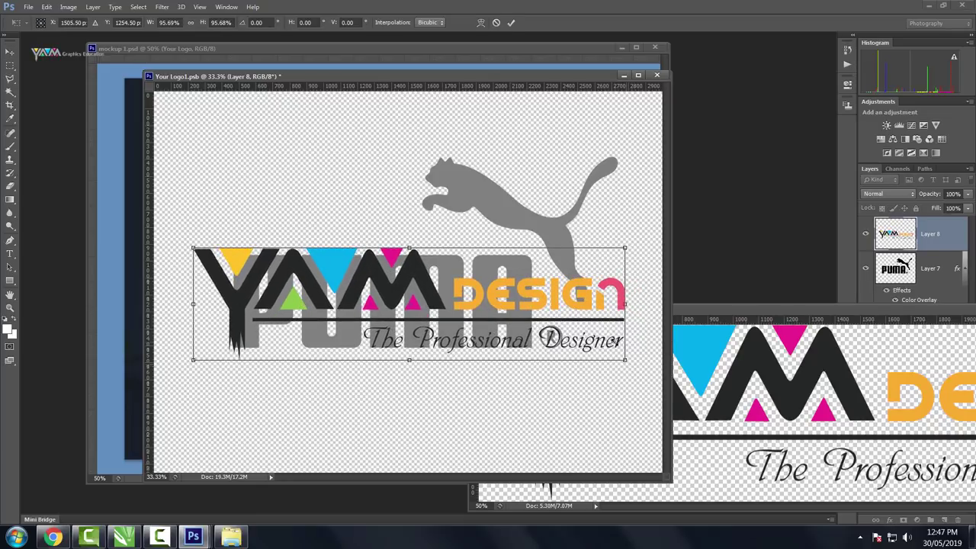
pyautogui.hotkey('ctrl', '-')
pyautogui.press('Return')
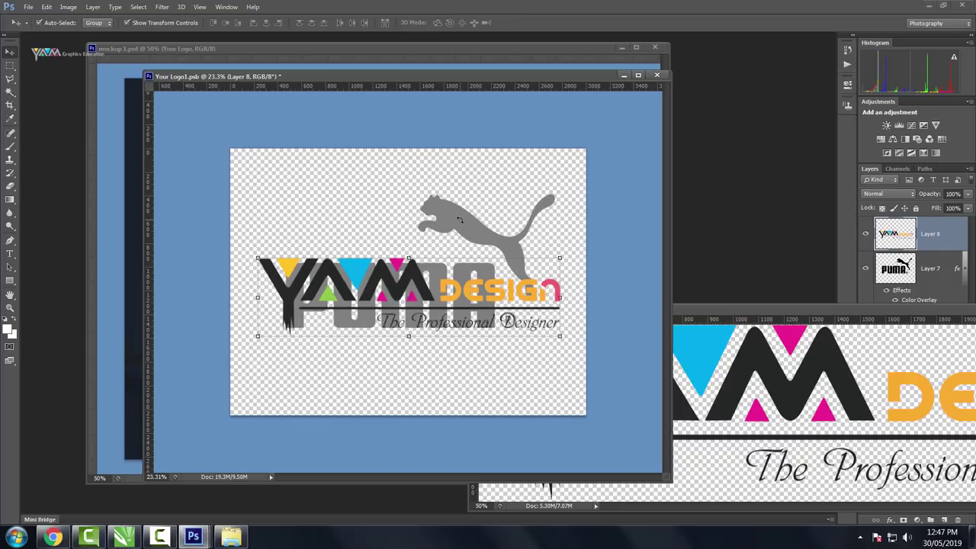
pyautogui.moveTo(459, 220); pyautogui.dragTo(460, 194)
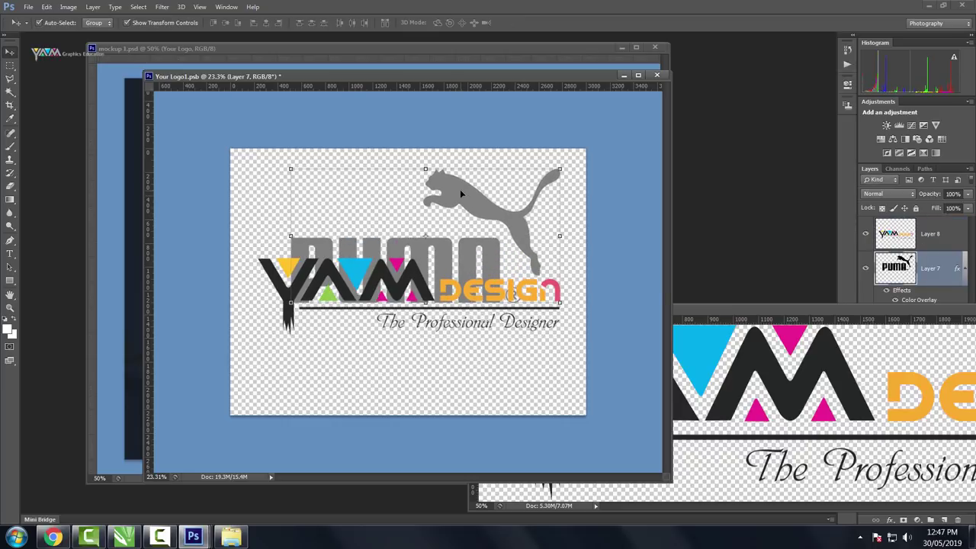
pyautogui.press('Delete')
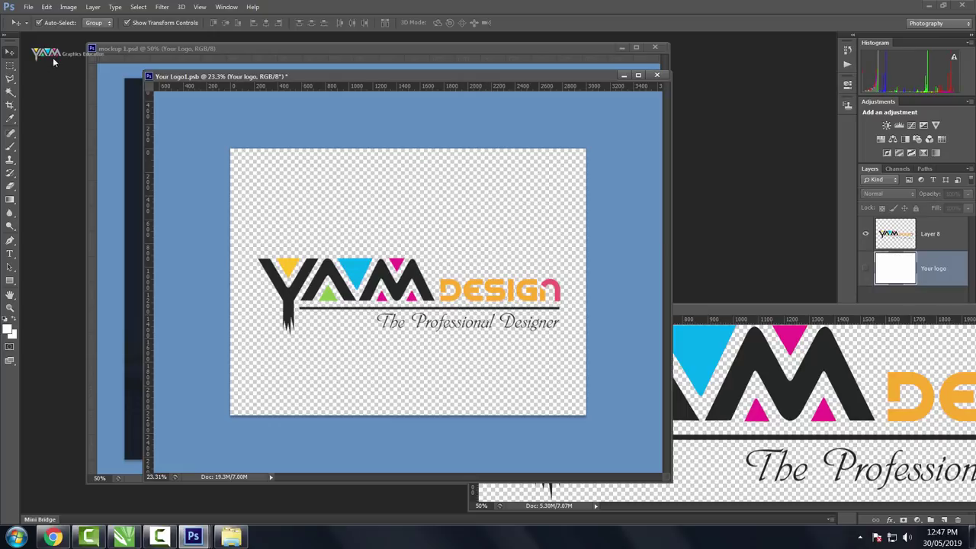
# Step: Move the Your Logo1.psb window aside and save it to update the wall mockup
pyautogui.click(29, 8)
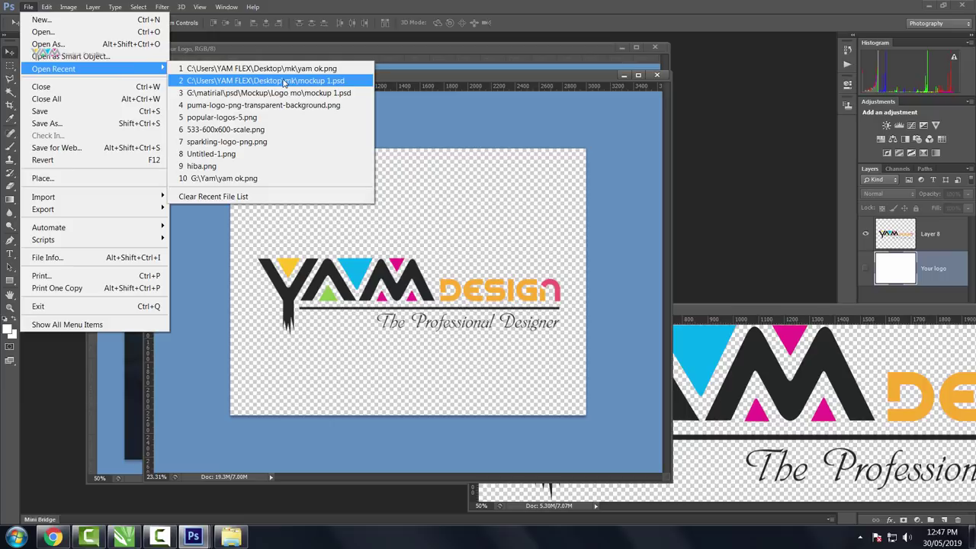
pyautogui.click(408, 69)
pyautogui.moveTo(352, 76); pyautogui.dragTo(670, 82)
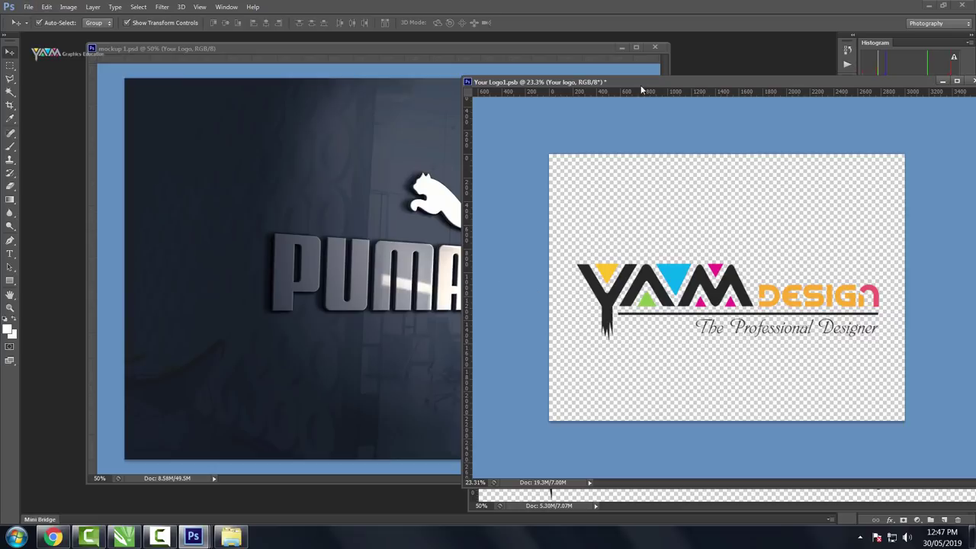
pyautogui.click(28, 8)
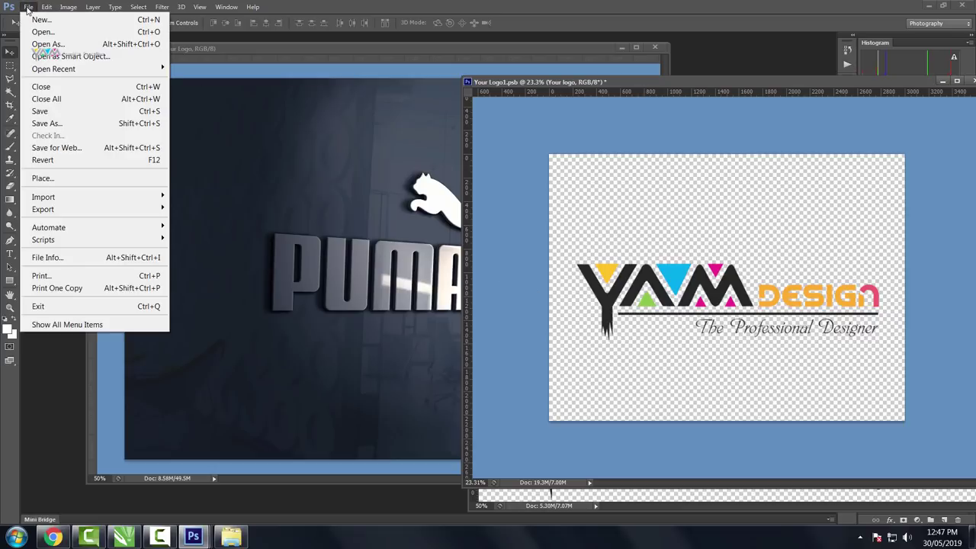
pyautogui.click(53, 113)
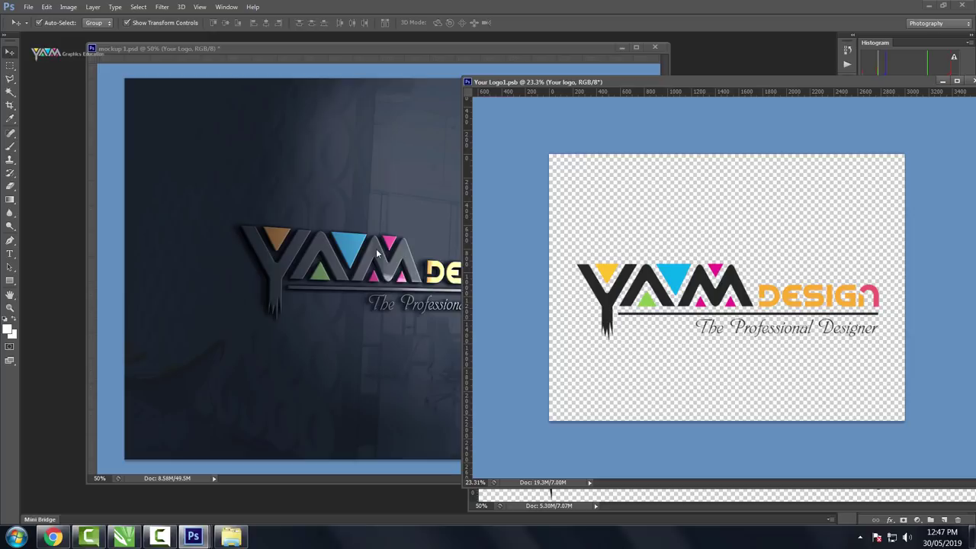
# Step: Maximize mockup 1.psd, fit it on screen, and zoom in on the YAM DESIGN wall logo
pyautogui.click(446, 47)
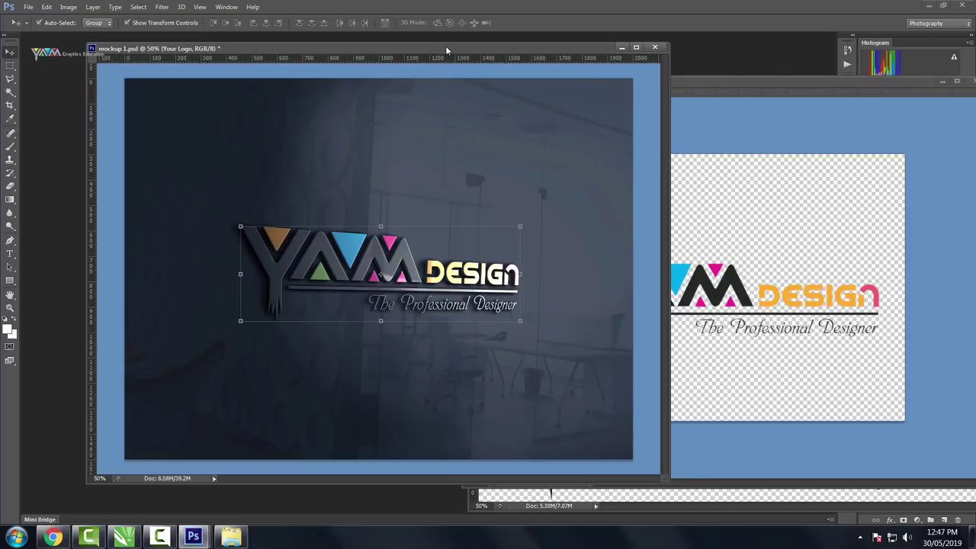
pyautogui.click(636, 47)
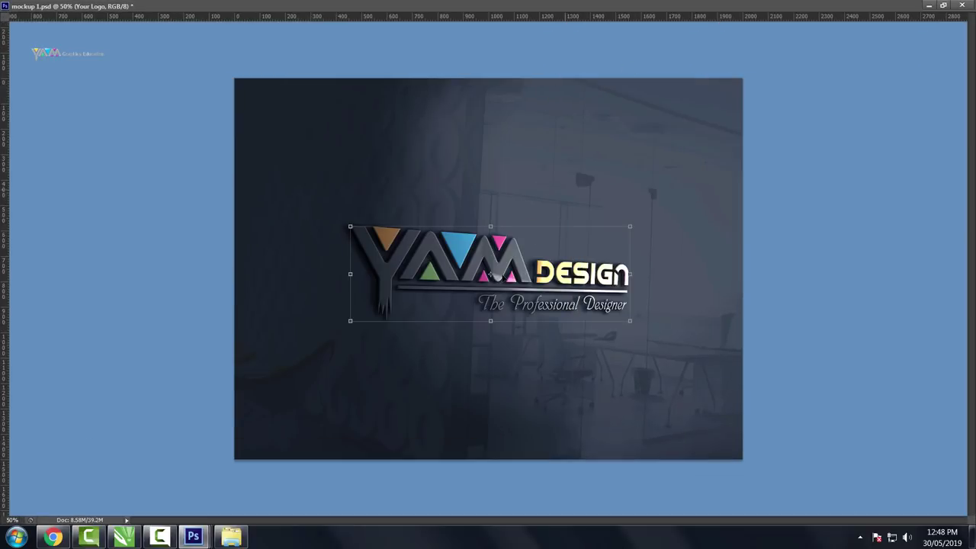
pyautogui.hotkey('ctrl', '0')
pyautogui.scroll(1, 512, 273)
pyautogui.scroll(1, 512, 273)
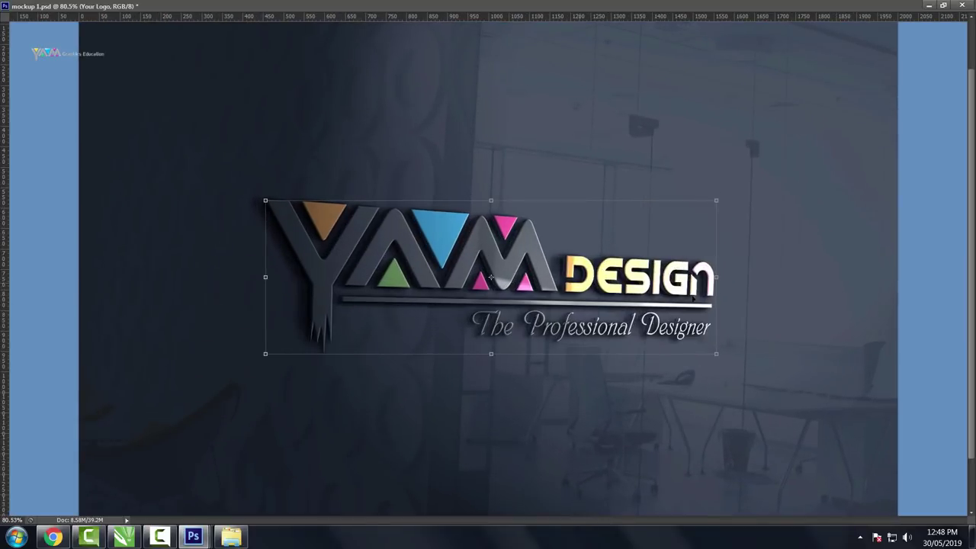
pyautogui.scroll(1, 577, 269)
pyautogui.scroll(1, 577, 267)
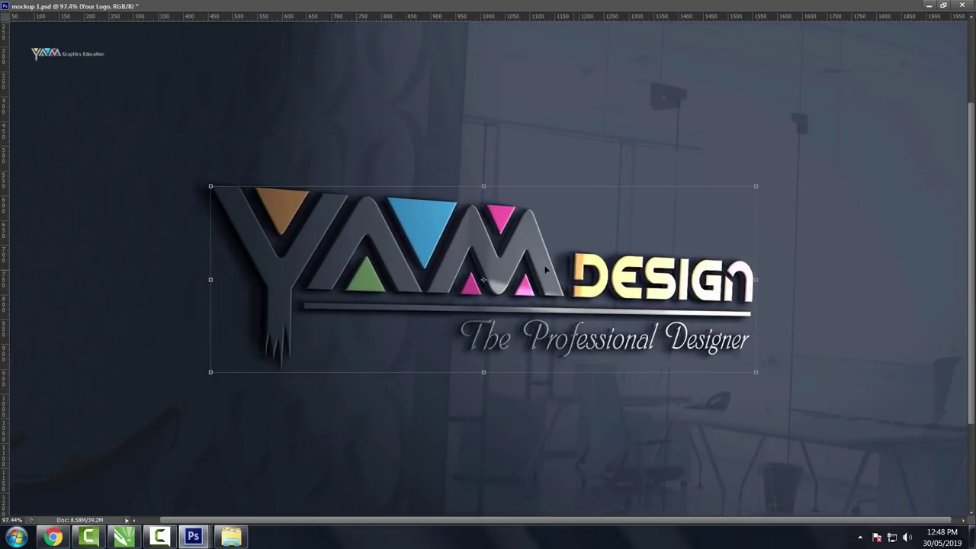
pyautogui.click(906, 156)
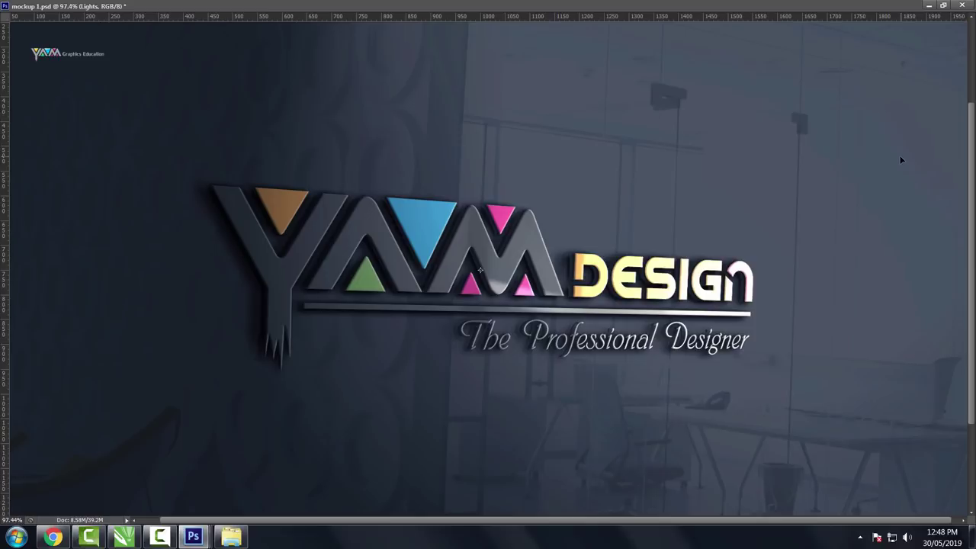